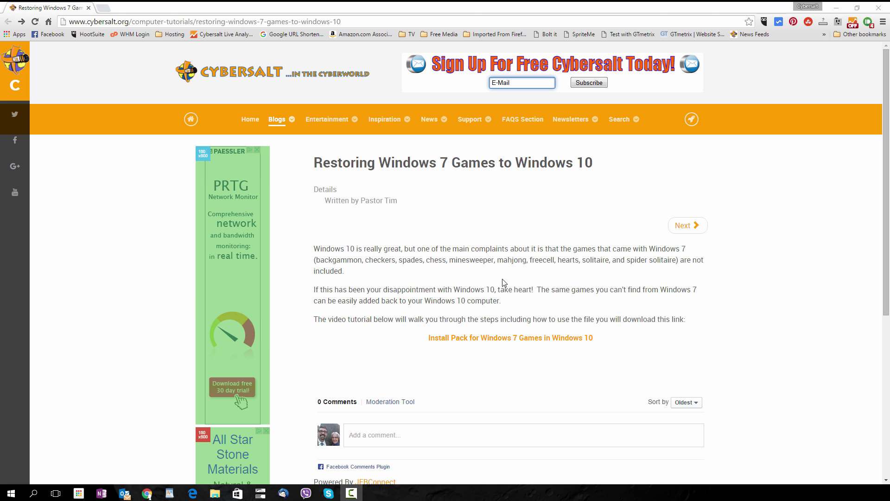
Download the Windows 7 Games install pack zip into the Desktop's delete folder
left_click(494, 338)
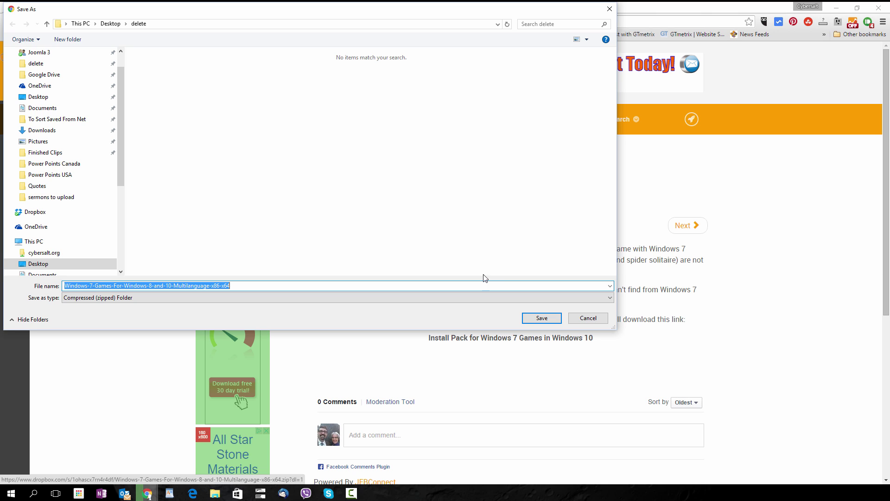
left_click(541, 318)
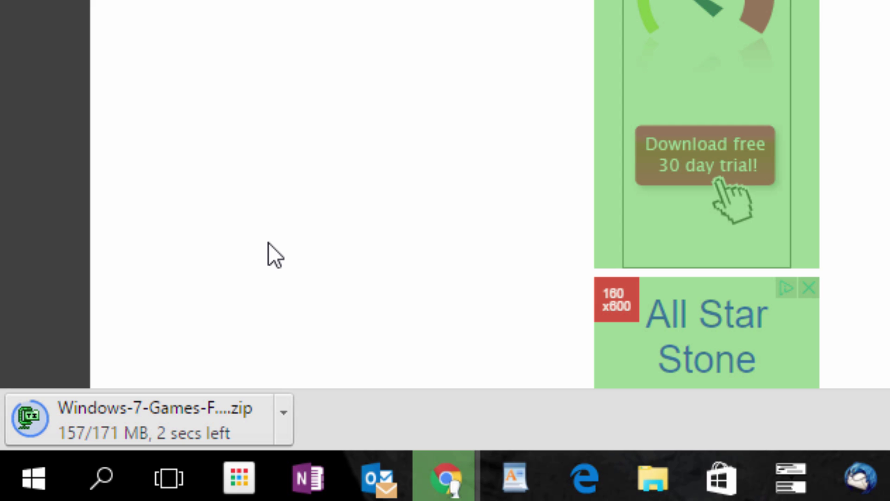
Show the finished 170 MB Windows-7-Games zip in the delete folder in File Explorer
left_click(290, 409)
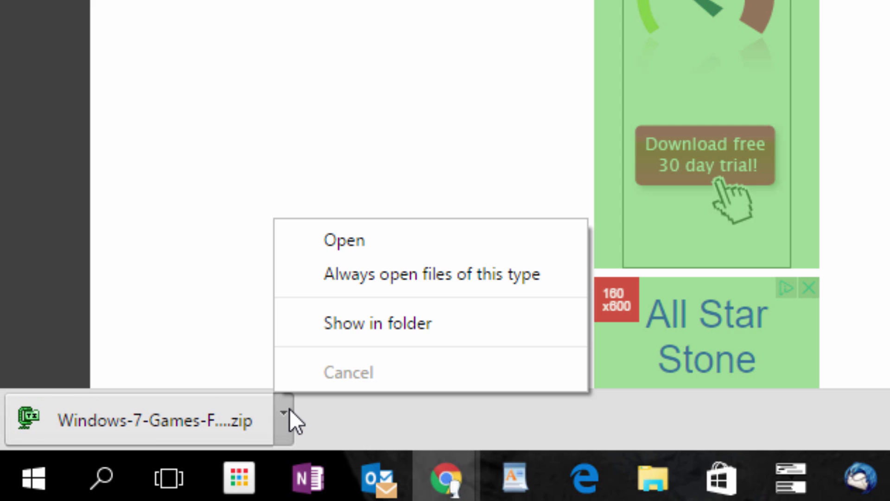
left_click(356, 332)
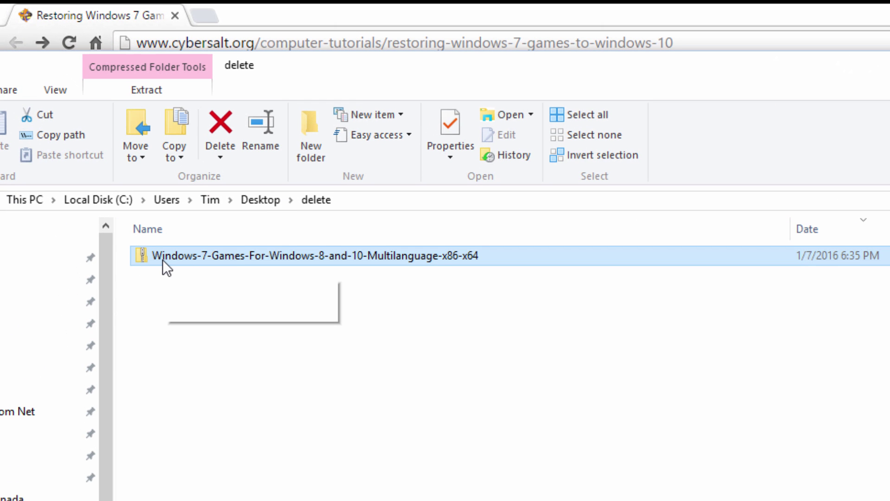
right_click(137, 259)
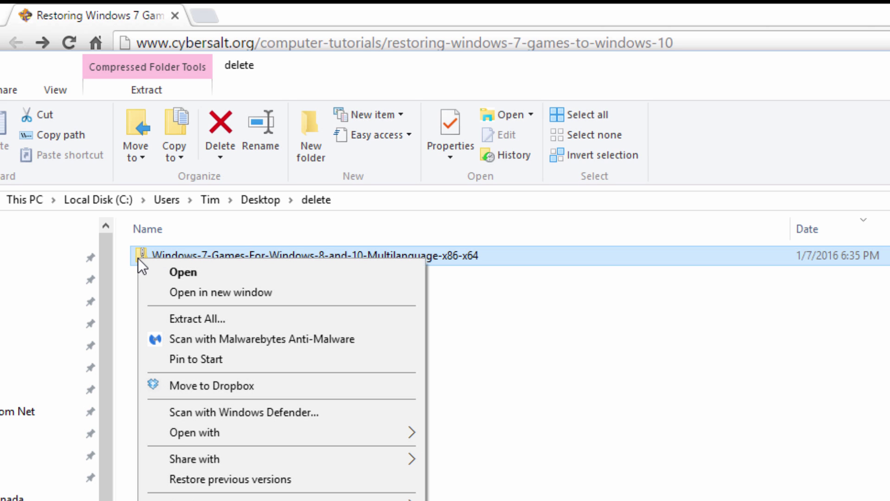
Open the zipped folder and run Win7GamesForWin10-Setup directly without extracting
left_click(207, 271)
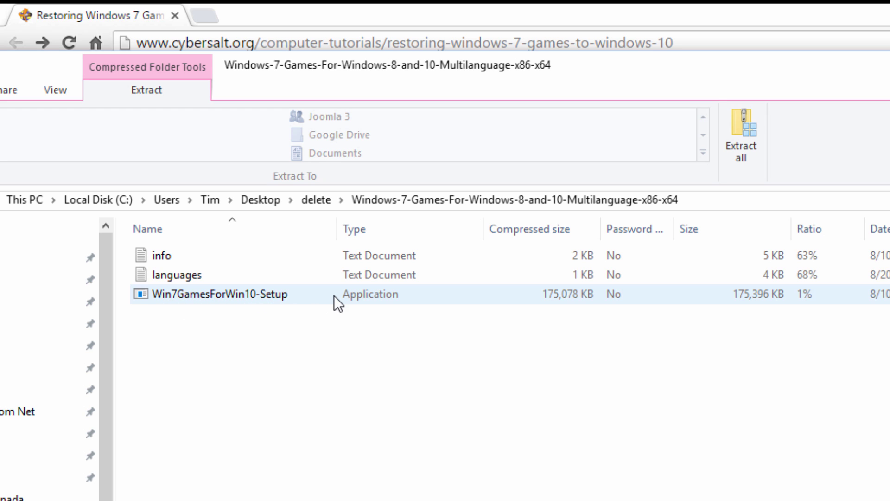
right_click(229, 294)
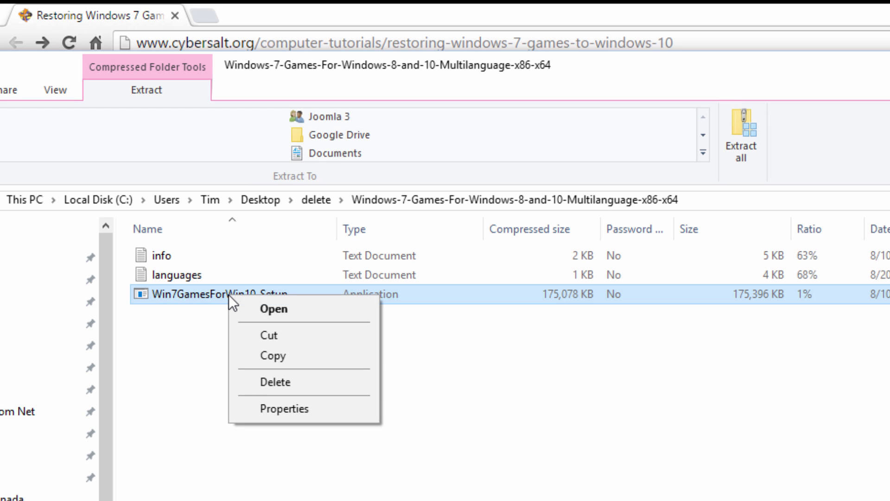
left_click(258, 309)
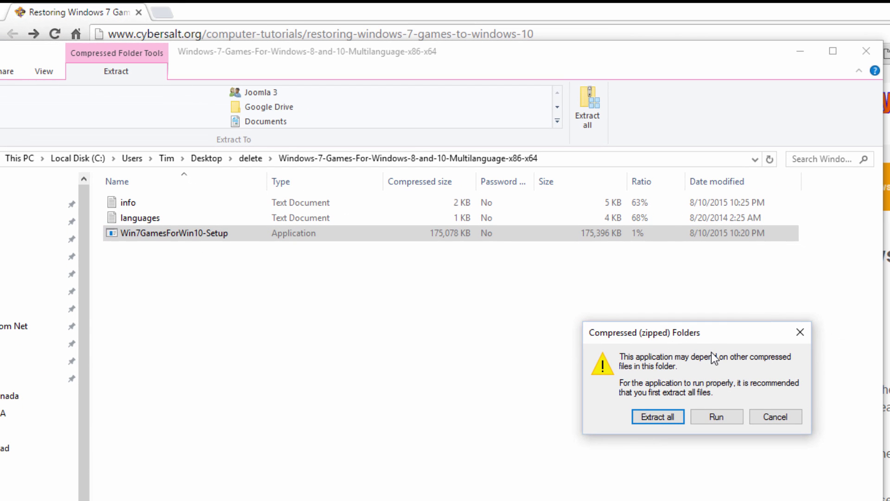
left_click(711, 418)
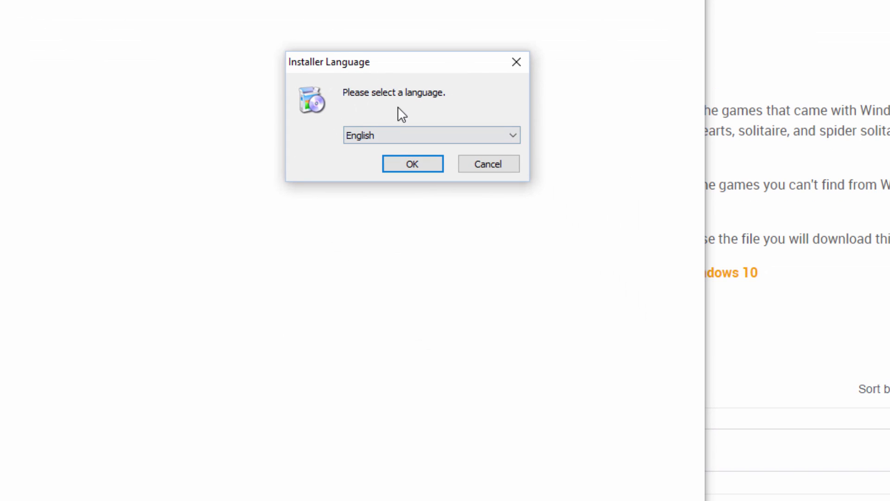
Keep English as the installer language and continue to the Welcome page
left_click(403, 135)
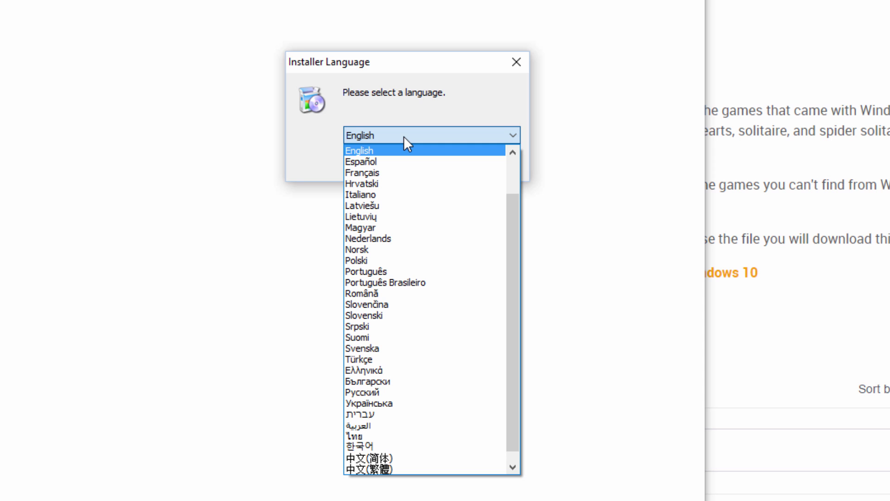
left_click(405, 136)
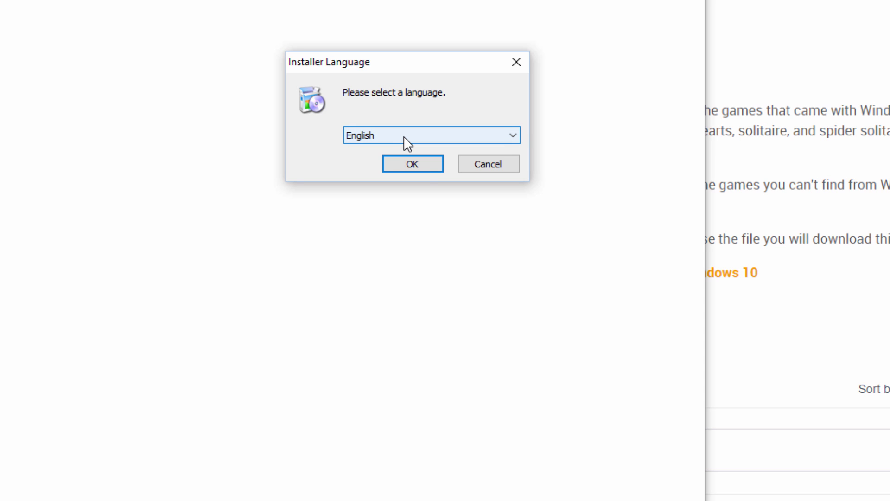
left_click(422, 164)
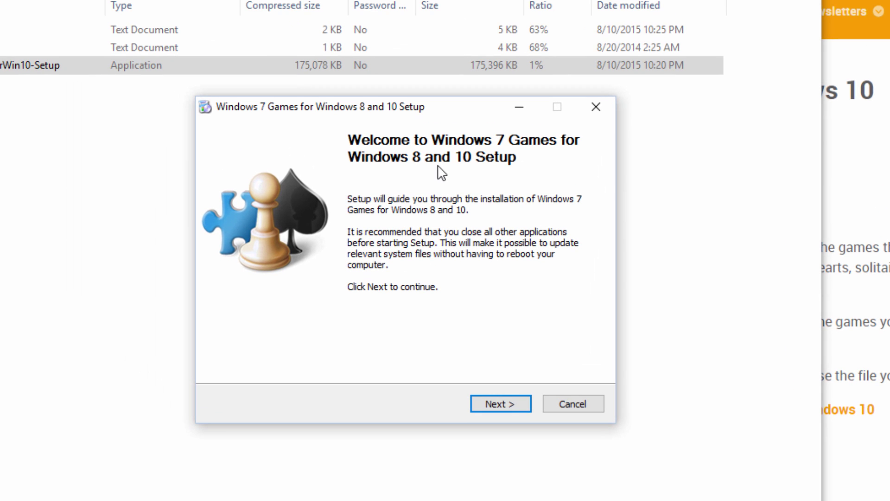
Move past the welcome page, leaving every game, including Purble Place, selected
left_click(496, 403)
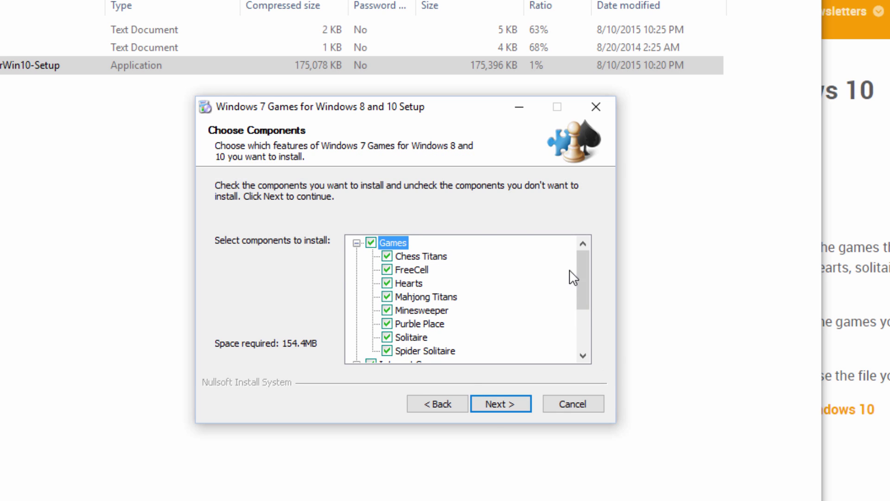
mouse_move(581, 277)
left_mouse_down()
mouse_move(585, 317)
mouse_move(588, 274)
left_mouse_up()
left_click(391, 337)
left_click(388, 324)
left_click(387, 324)
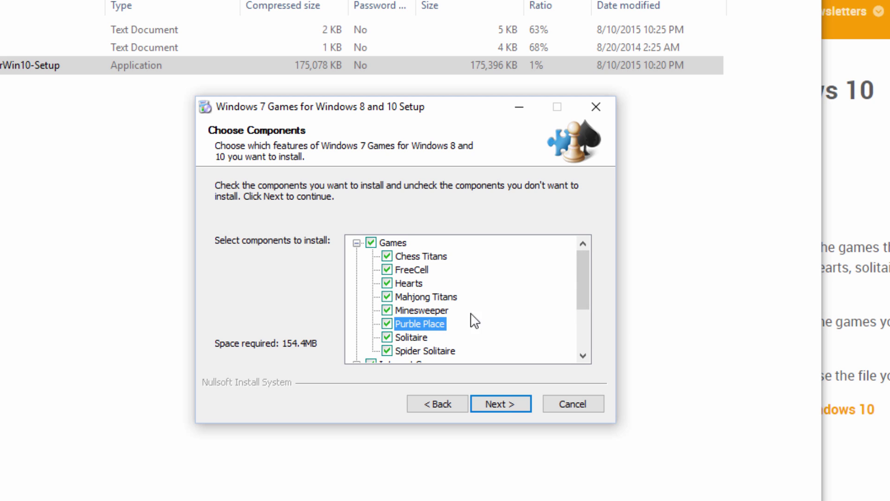
left_click(494, 403)
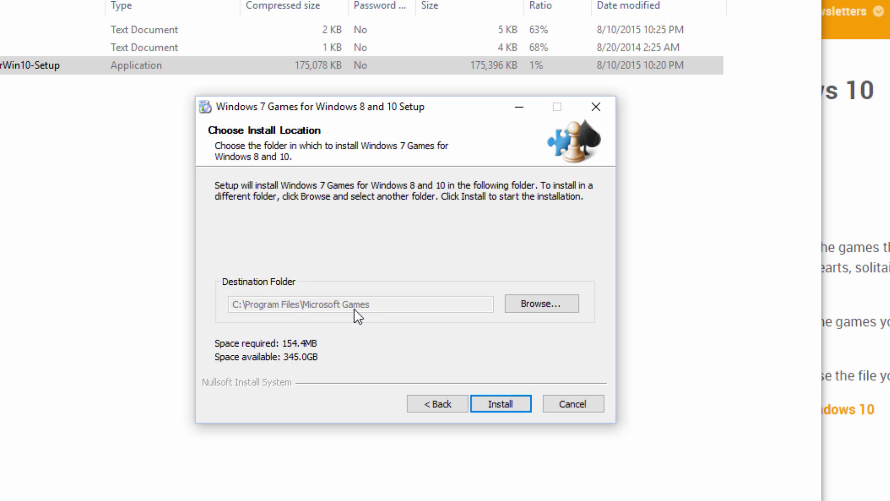
Install the games into C:\Program Files\Microsoft Games, finish setup and close the zip folder window
left_click(503, 403)
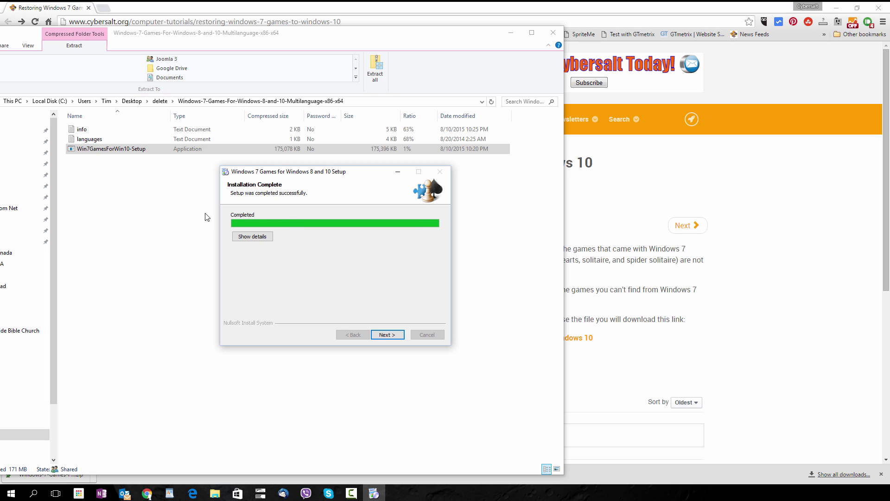
left_click(388, 334)
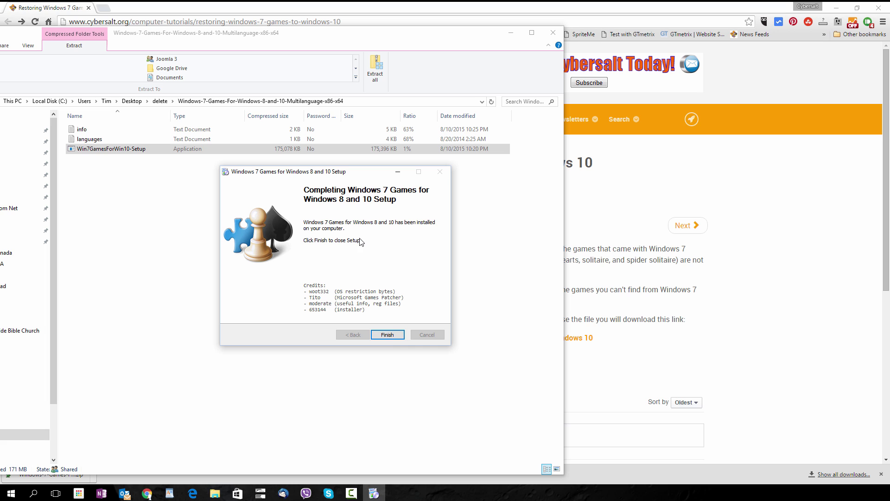
left_click(387, 335)
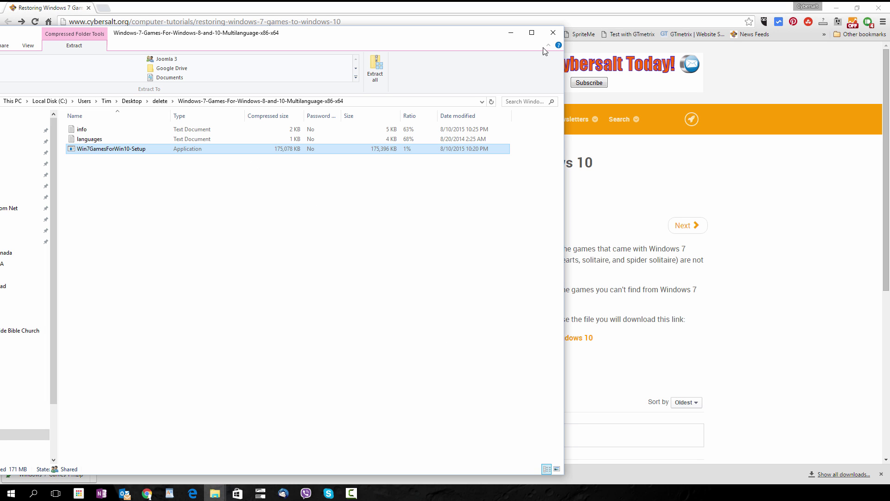
left_click(556, 34)
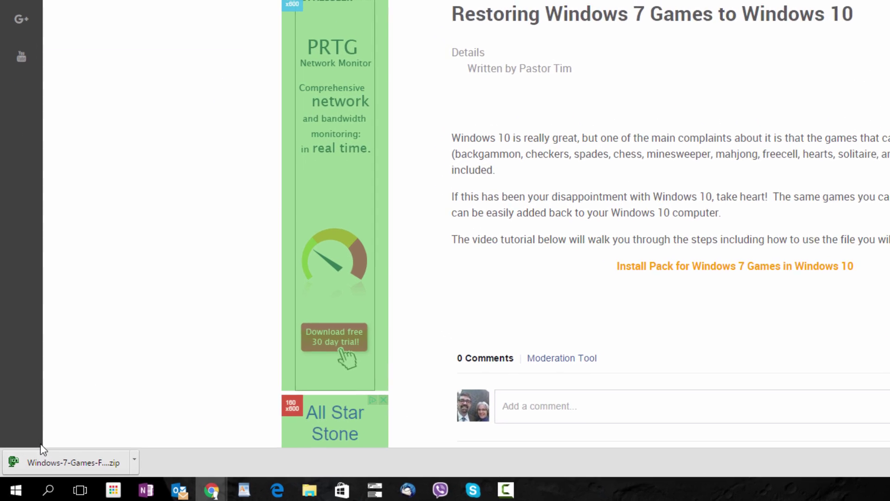
Expand the Games folder in All apps to list Chess Titans, FreeCell, Hearts, Minesweeper, Solitaire and more
left_click(16, 490)
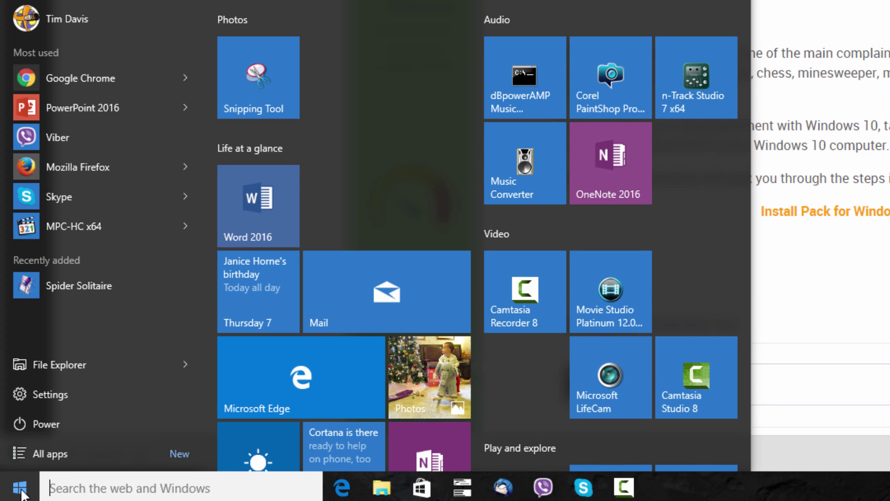
left_click(182, 453)
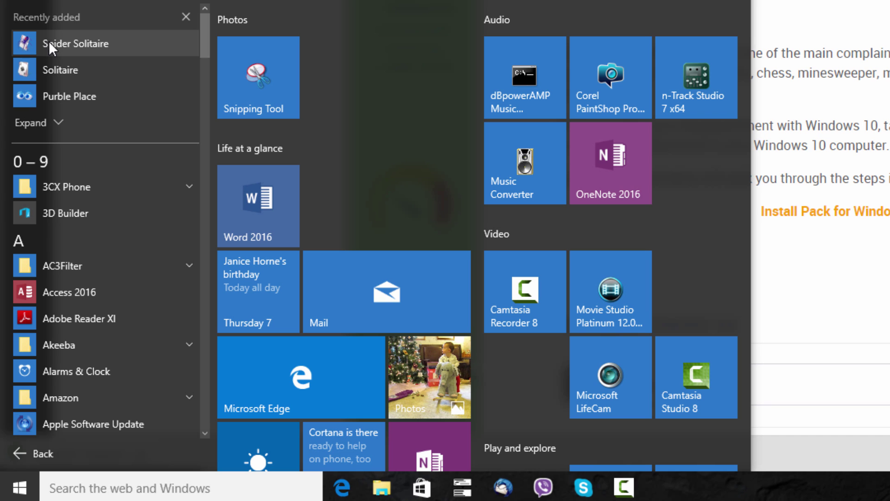
scroll(115, 110, "down", 8)
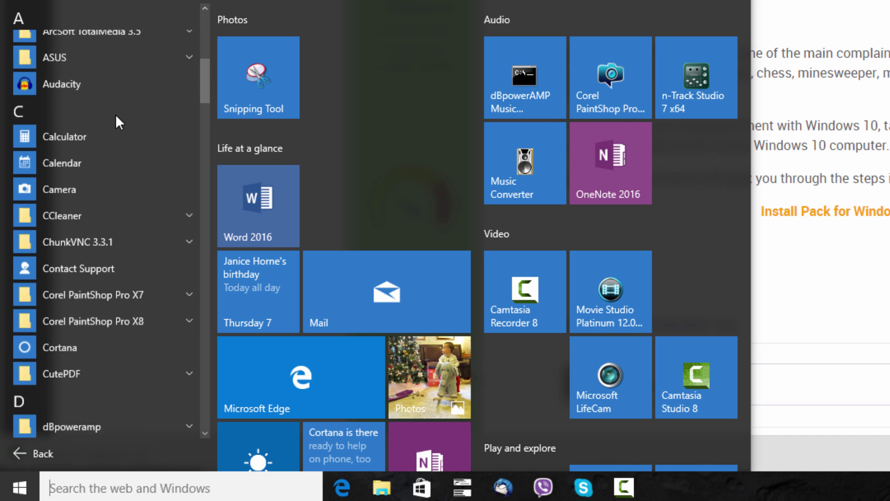
scroll(115, 116, "down", 1)
left_click(20, 489)
left_click(20, 490)
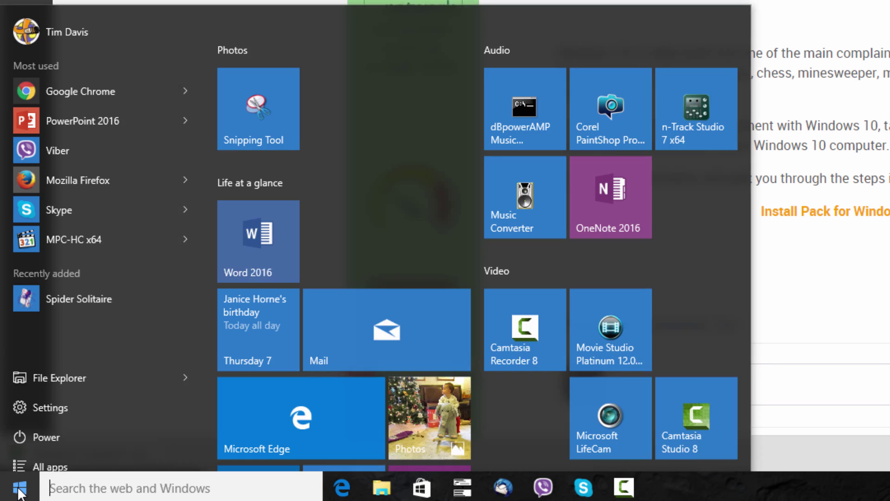
left_click(38, 458)
scroll(128, 199, "down", 1)
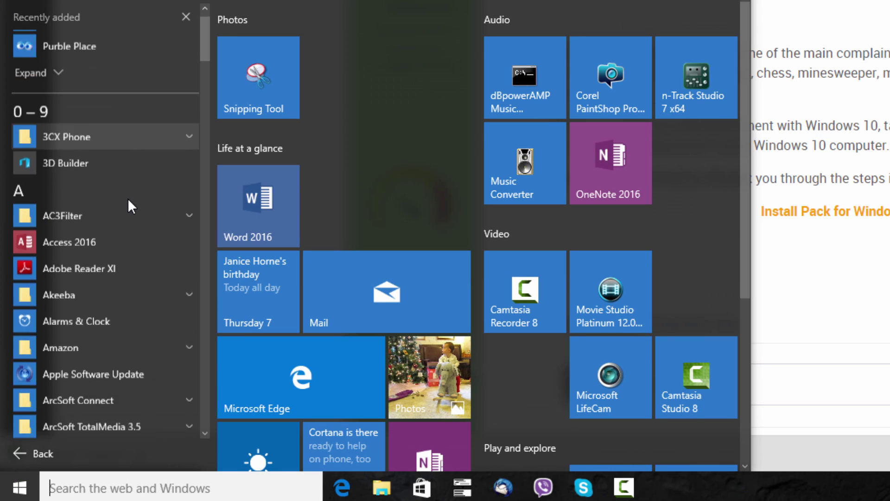
scroll(128, 201, "down", 15)
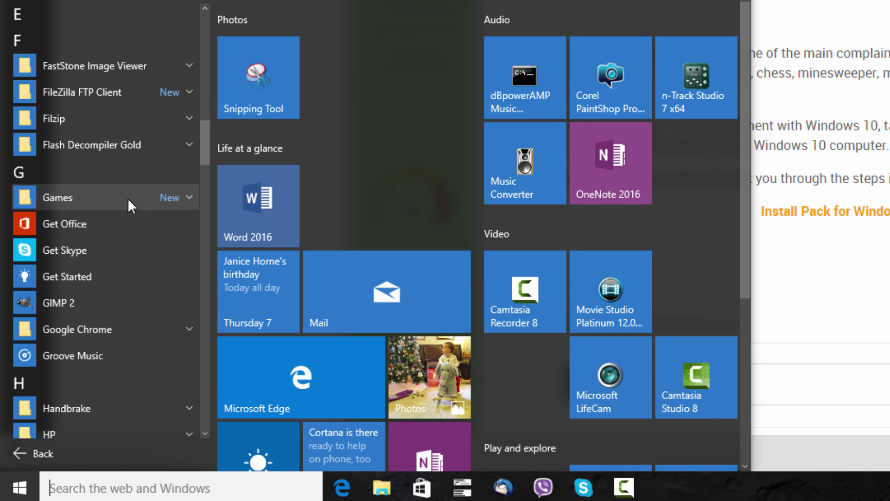
scroll(127, 198, "down", 2)
left_click(63, 133)
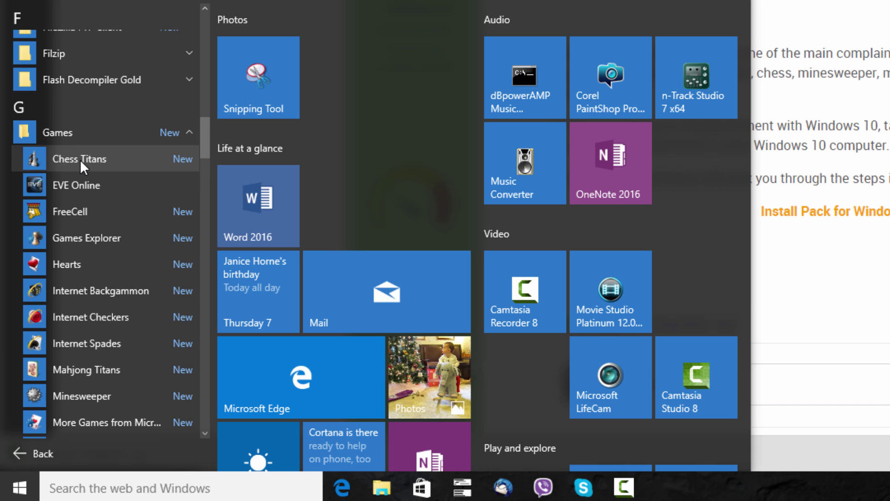
scroll(88, 182, "down", 2)
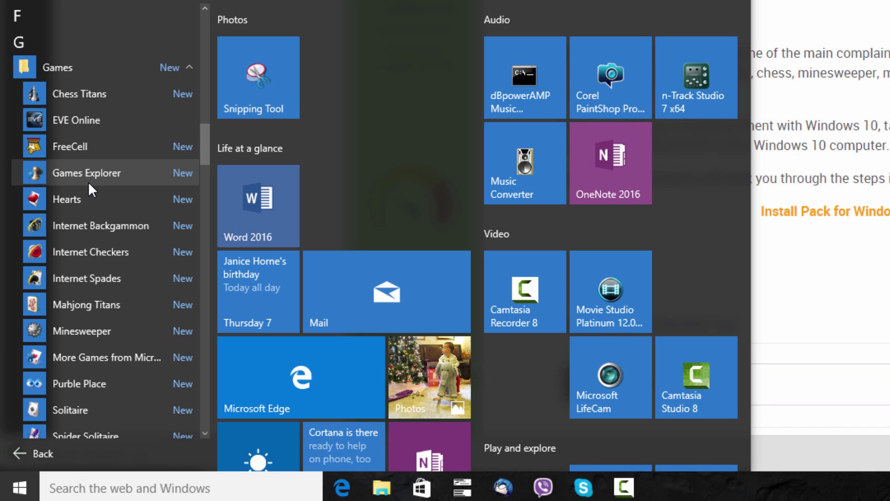
scroll(88, 181, "down", 2)
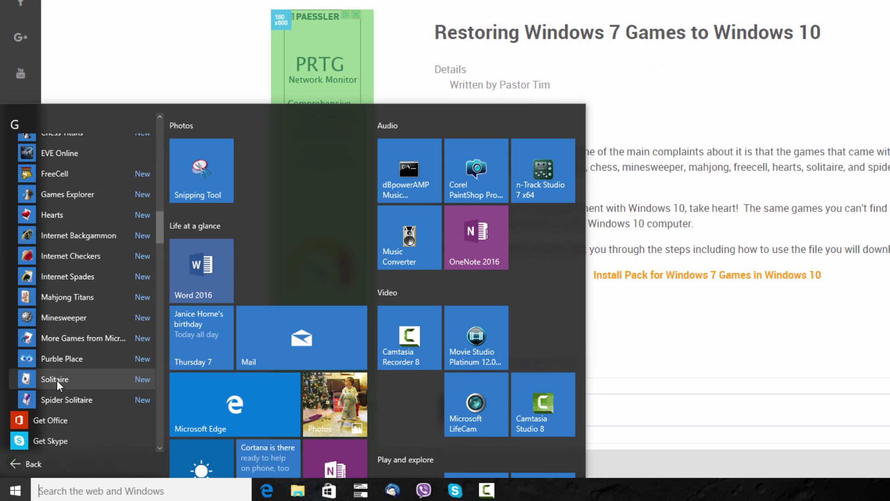
Pin Solitaire from the Games folder to Start as a tile
right_click(56, 379)
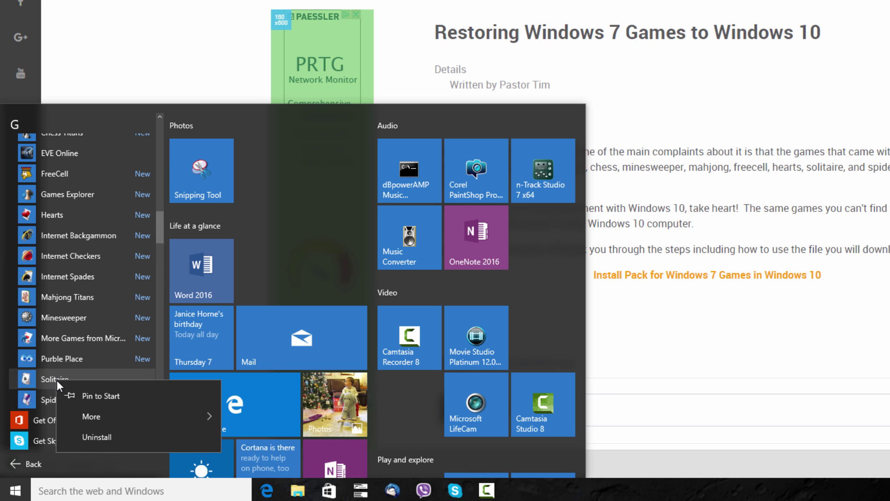
left_click(102, 395)
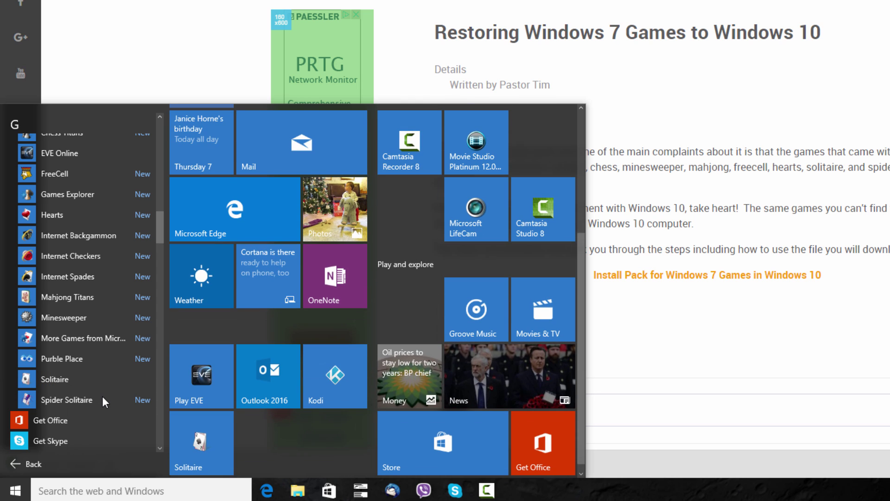